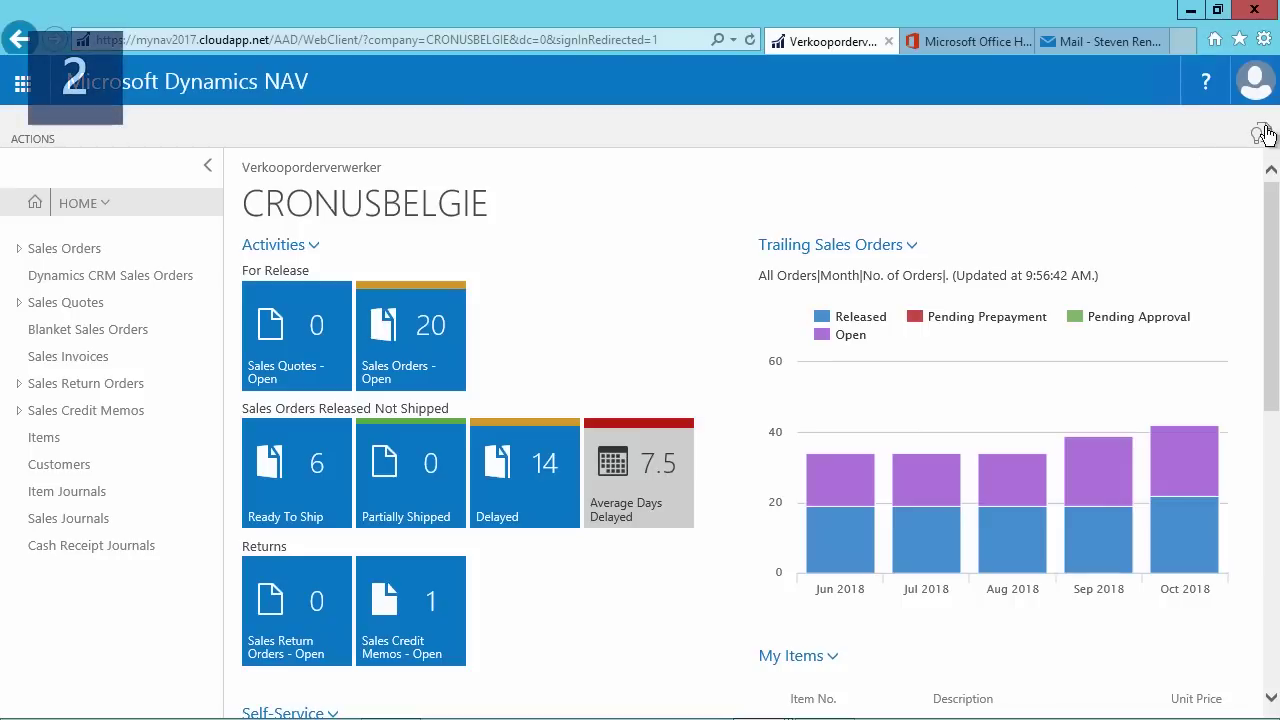
Step: Search for 'assis' and open the Assisted Setup page from the results
click(1261, 133)
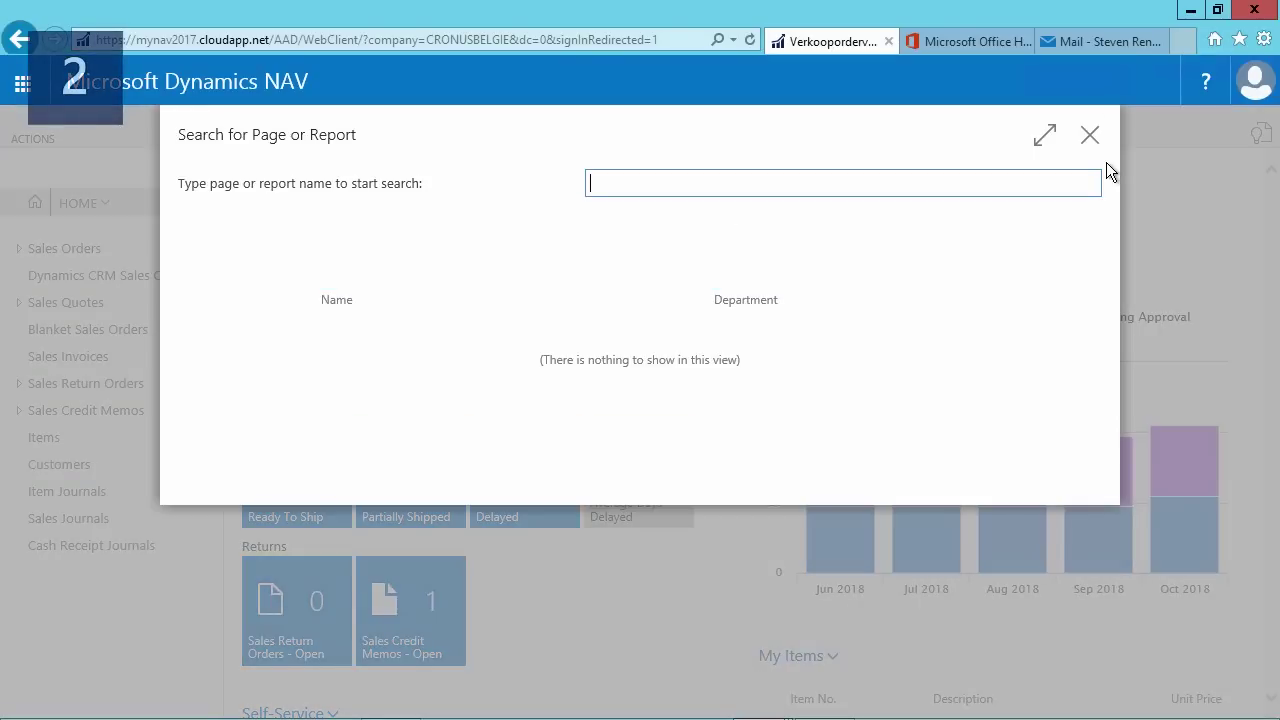
text(assis)
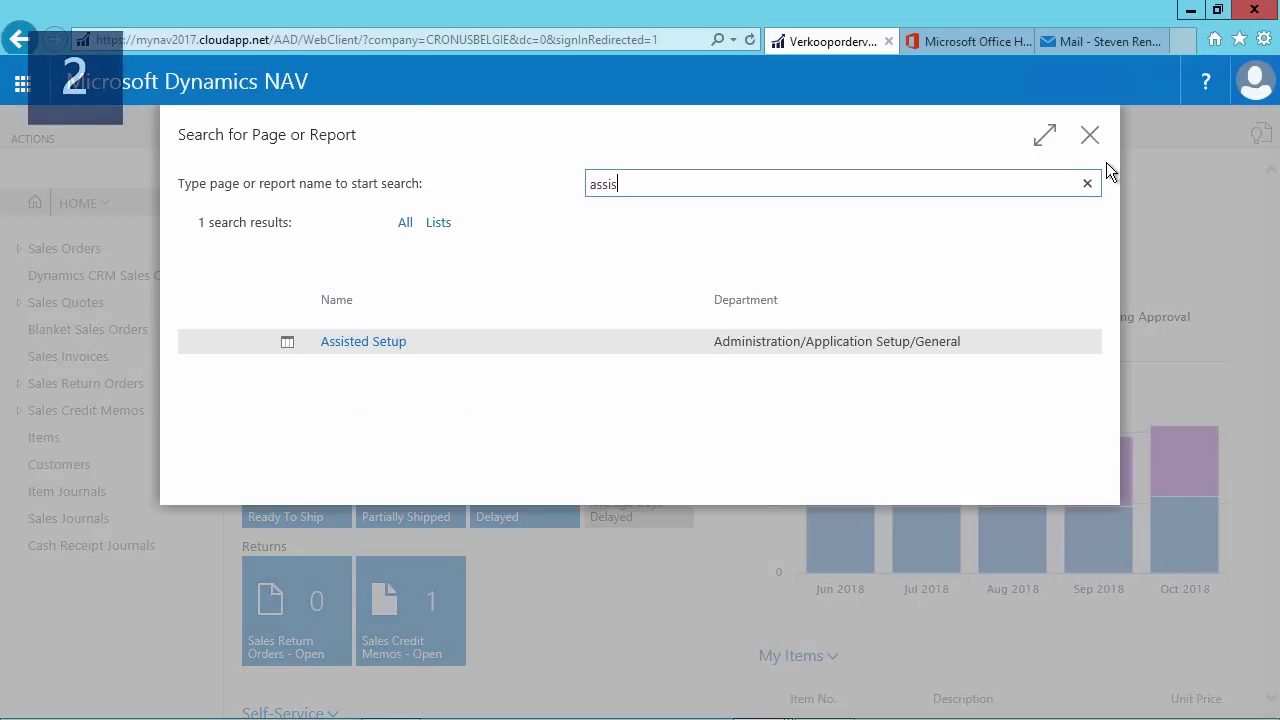
click(377, 342)
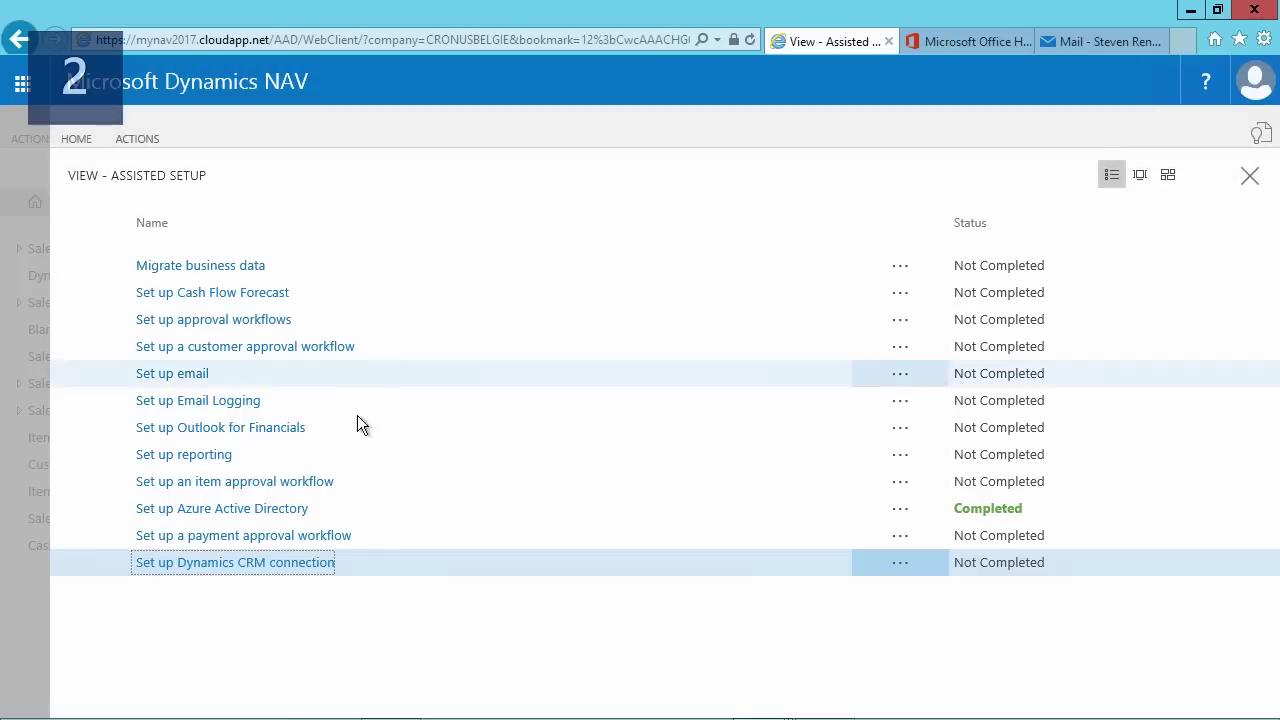
Step: Complete the Set up Outlook for Financials guide for My Mailbox, entering the Exchange password
click(268, 432)
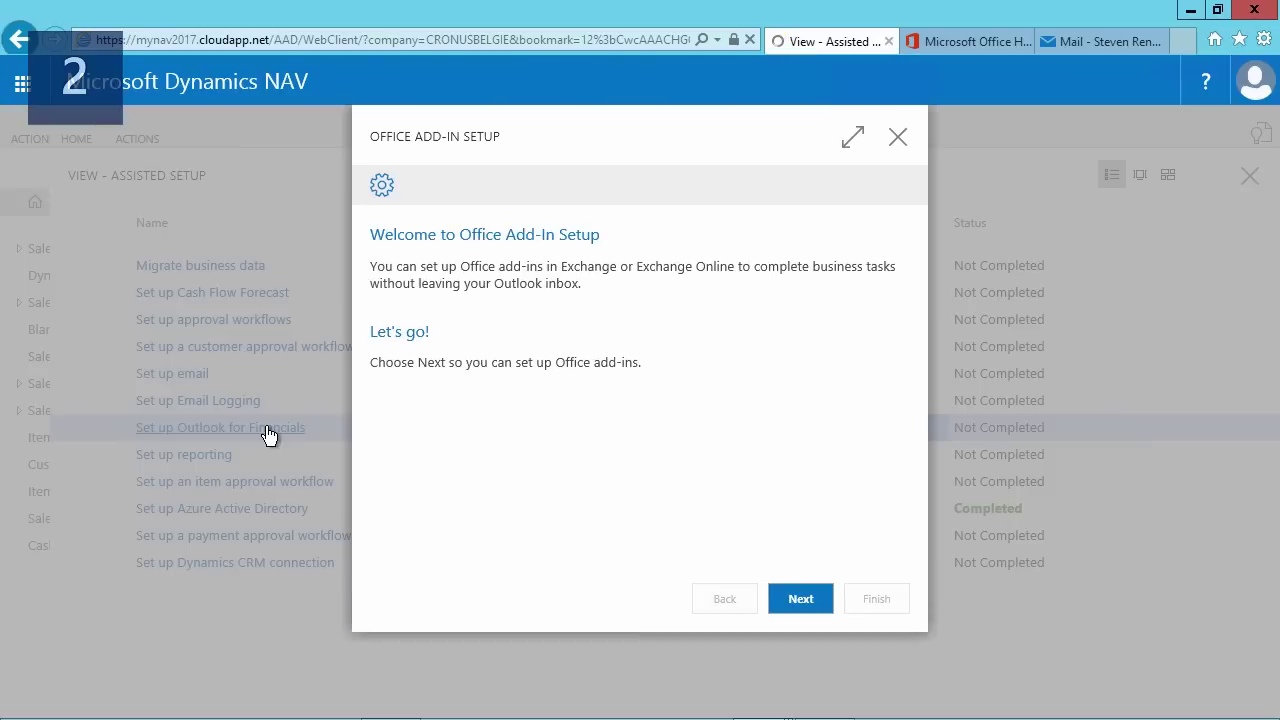
click(790, 598)
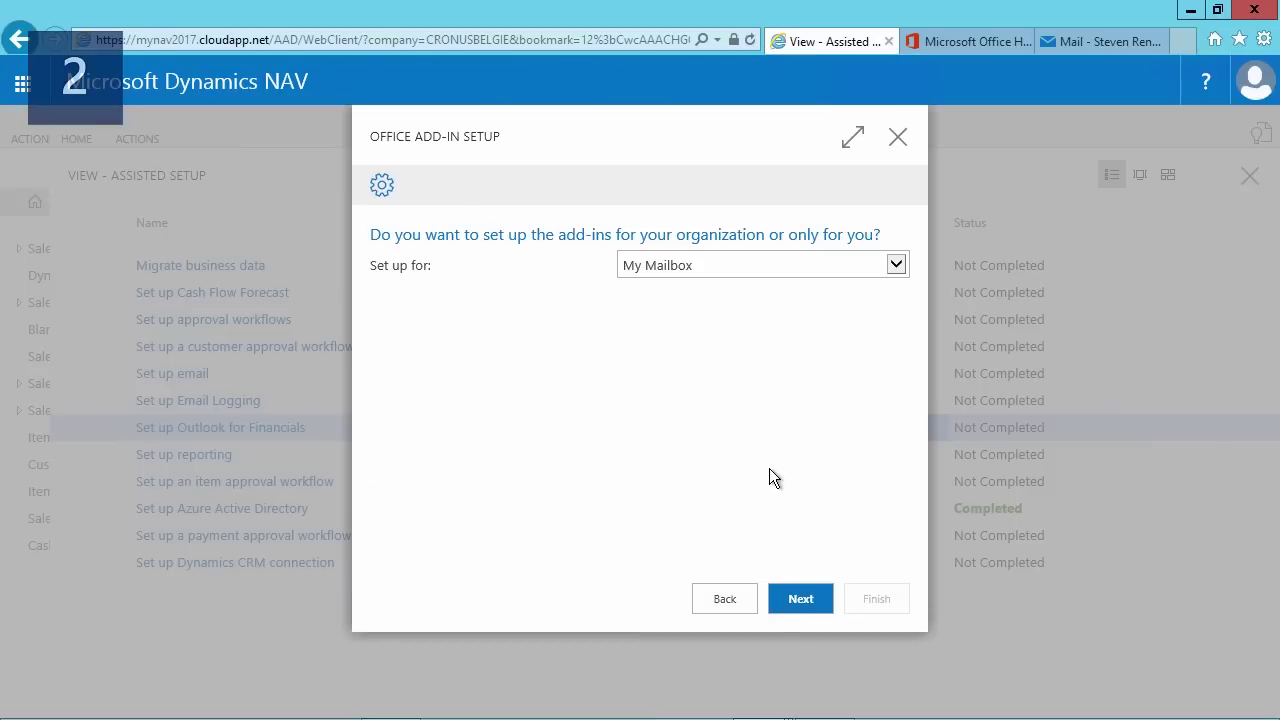
click(900, 266)
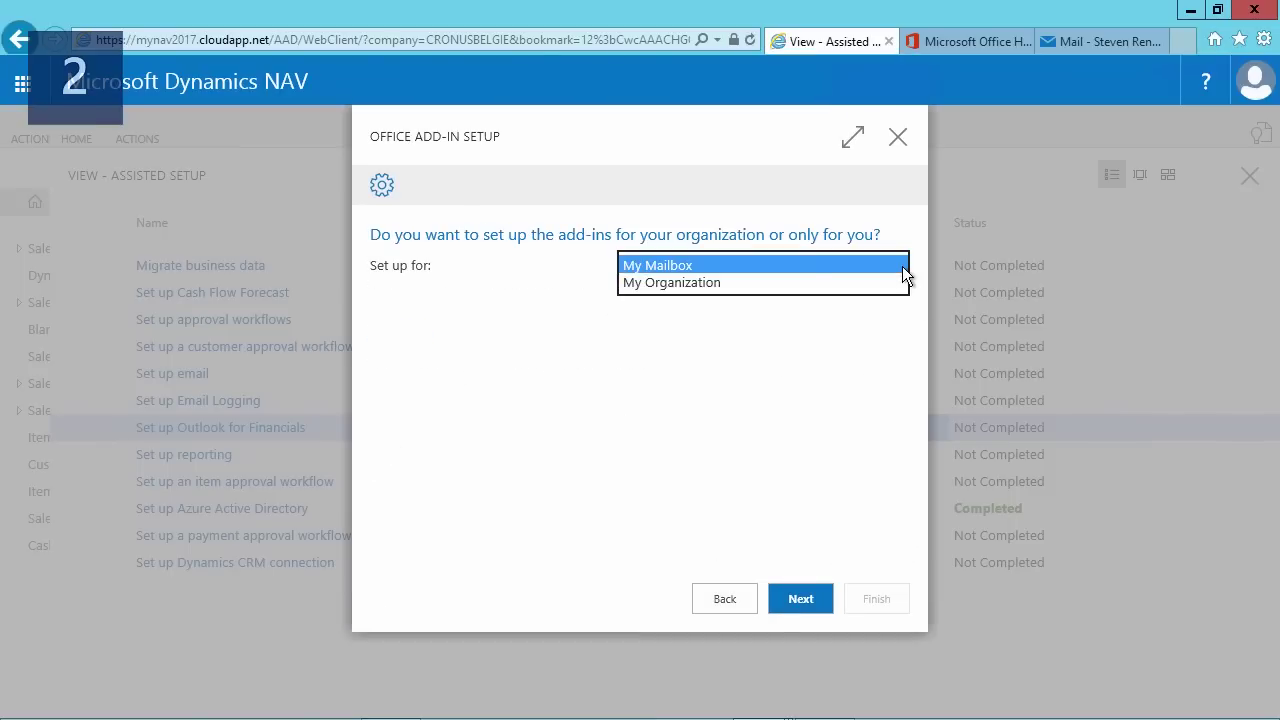
click(693, 374)
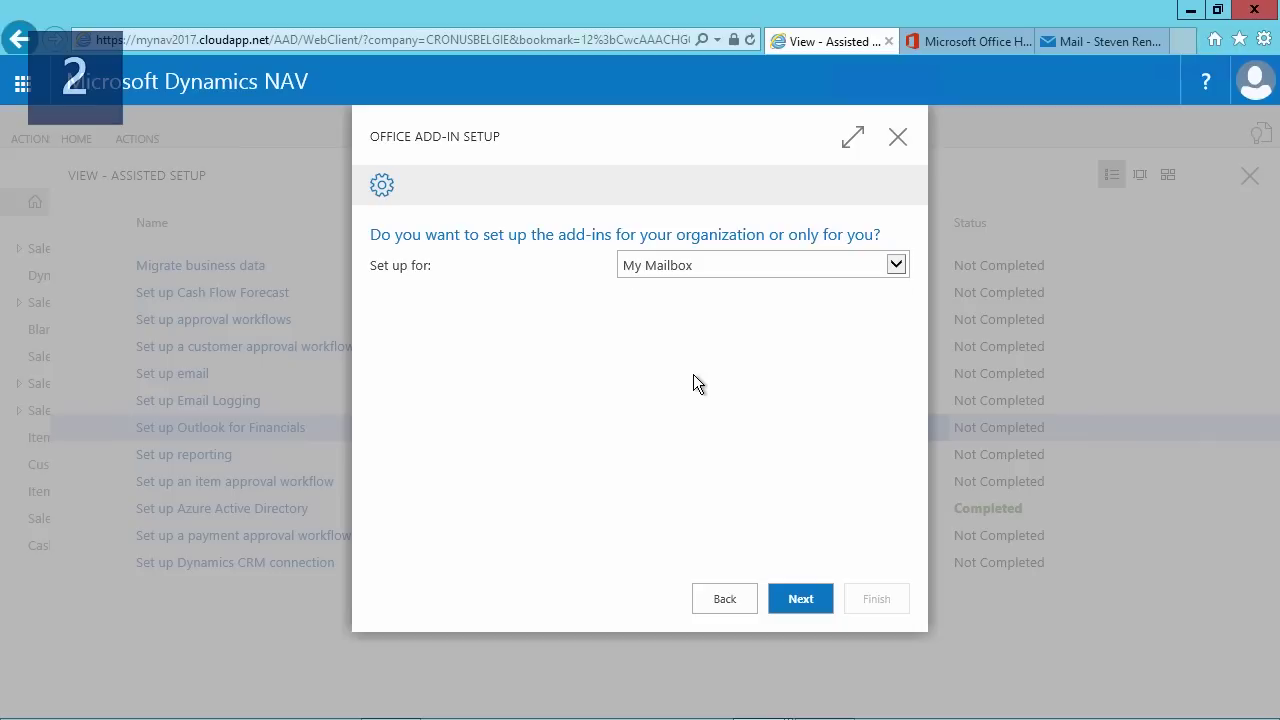
click(780, 598)
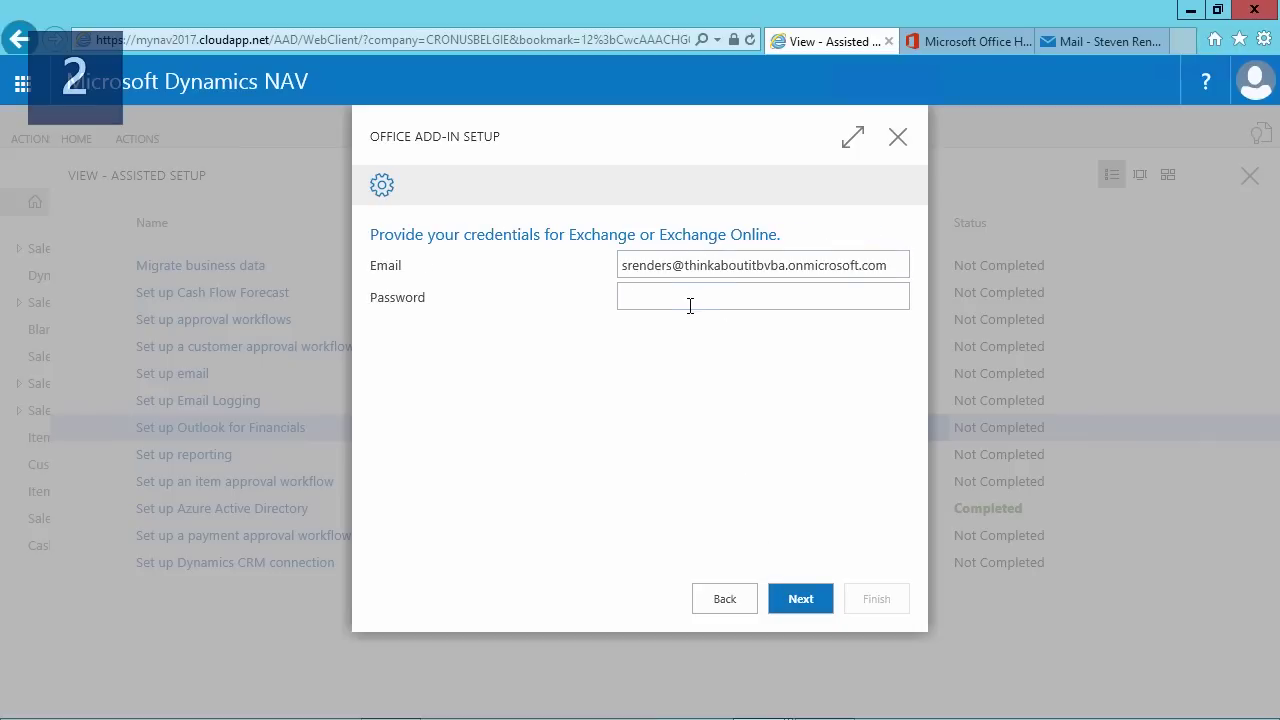
text(***********)
click(798, 590)
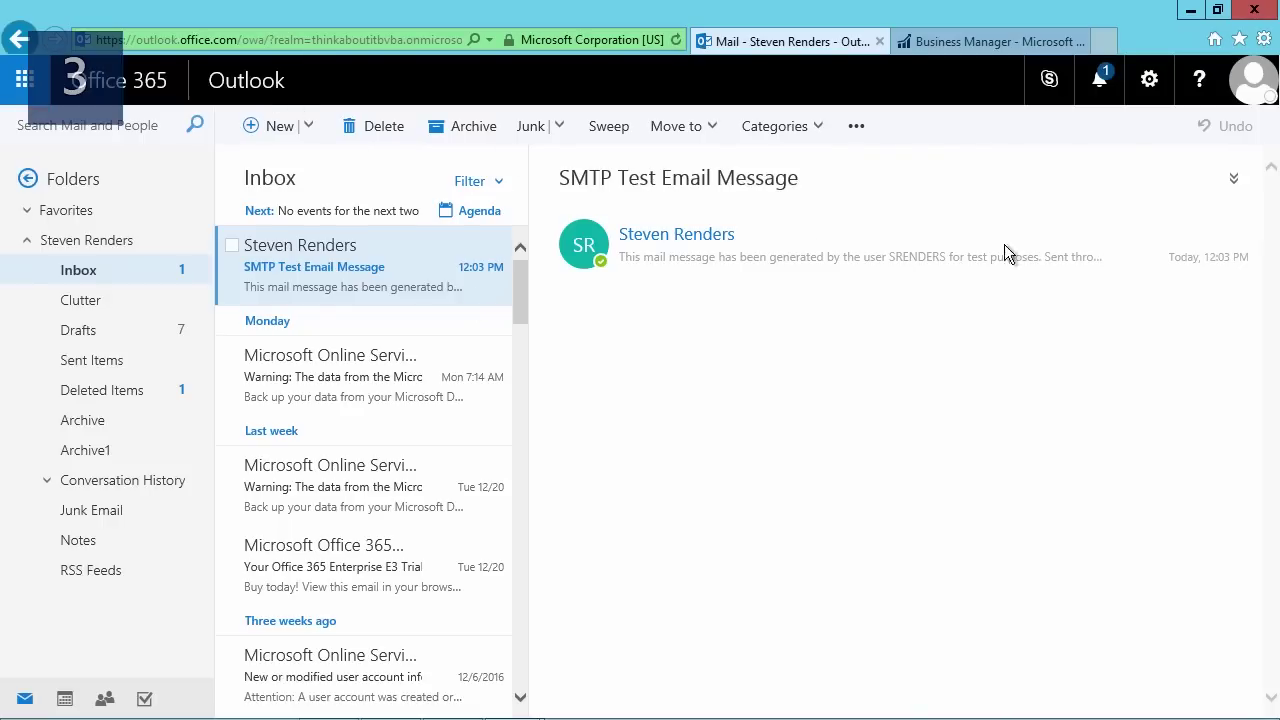
Step: In Manage integrations > My add-ins, toggle Document Links off and back on, then close
click(1150, 82)
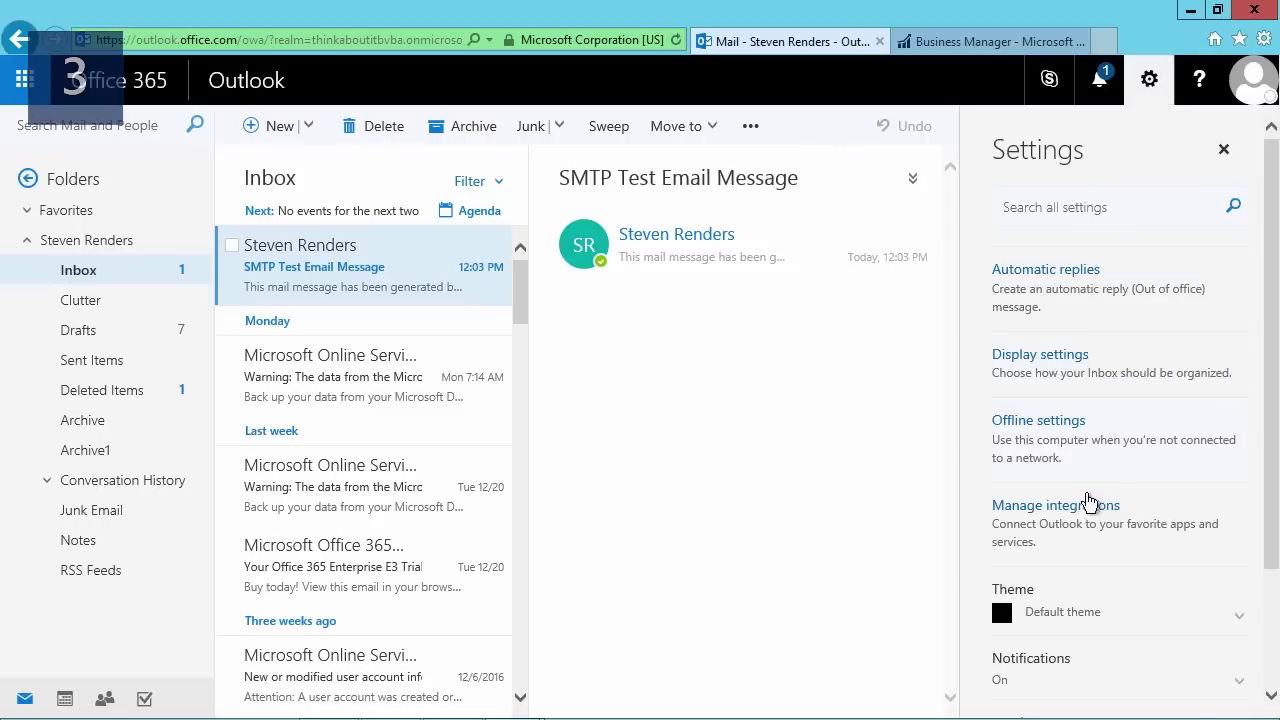
click(1078, 529)
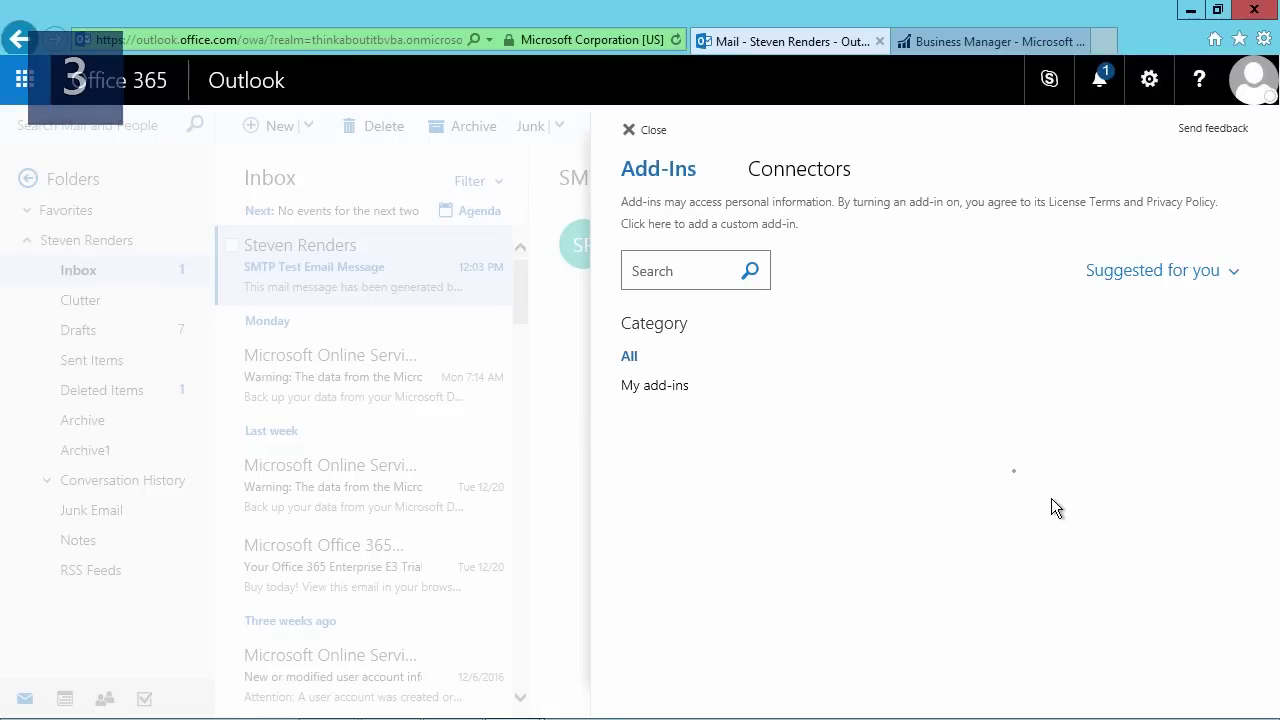
click(651, 389)
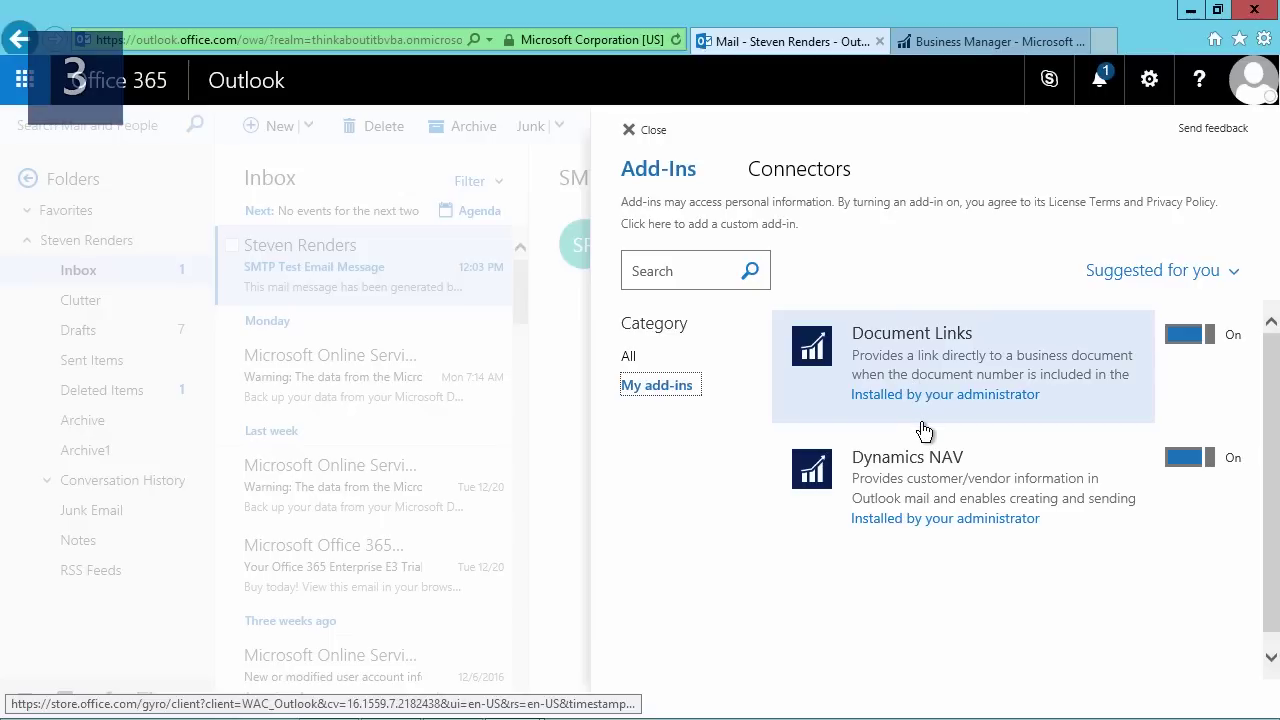
click(1204, 340)
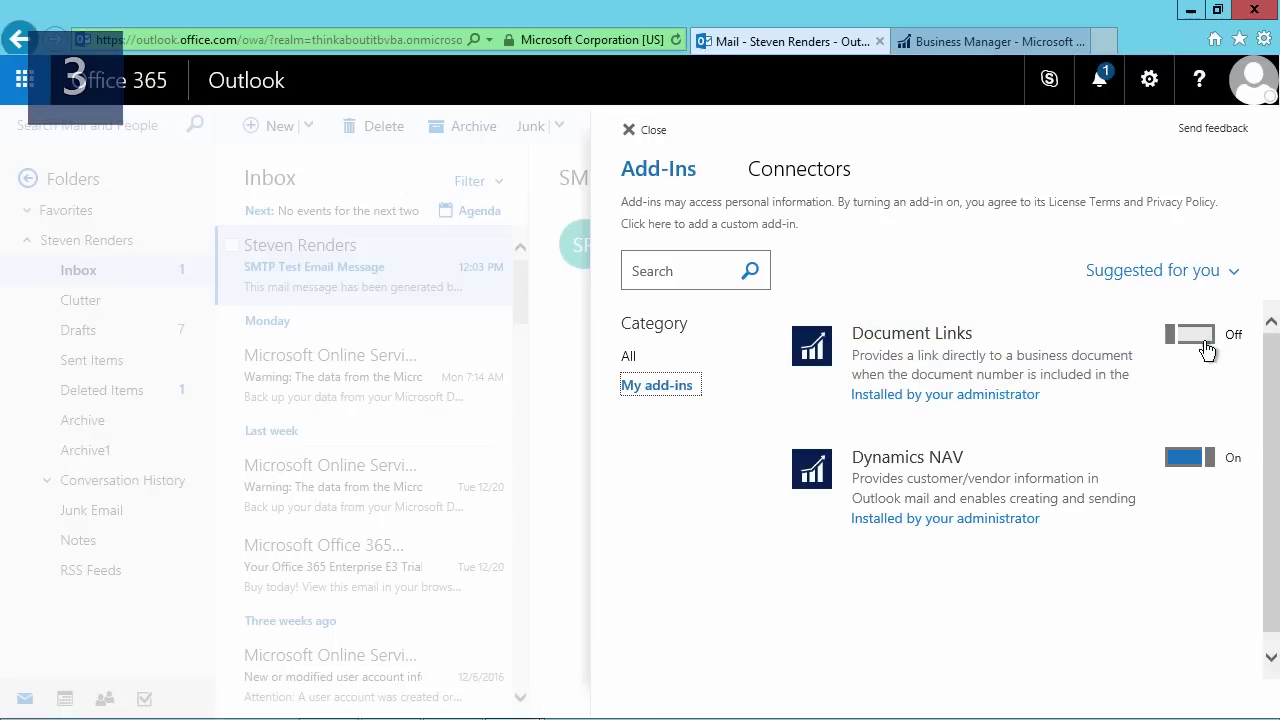
click(1204, 340)
click(644, 132)
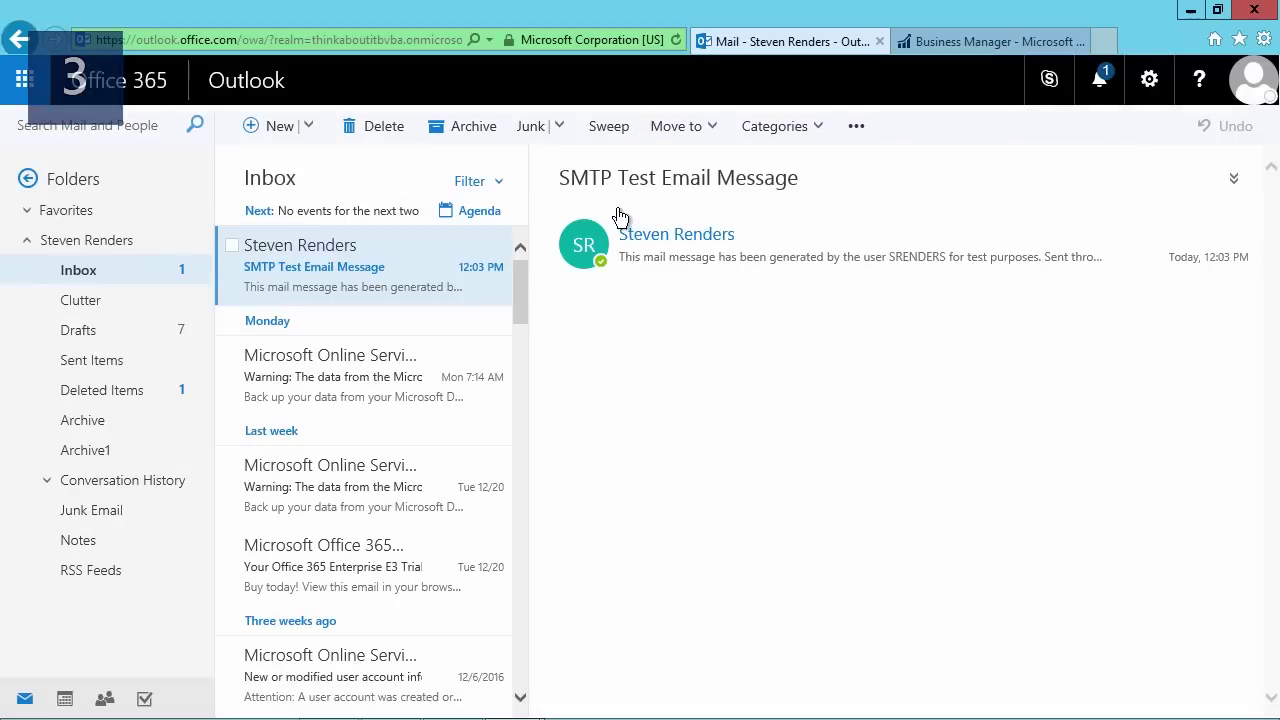
Step: Start a new email in a maximized compose window and view the Dynamics NAV add-in's document options
click(272, 126)
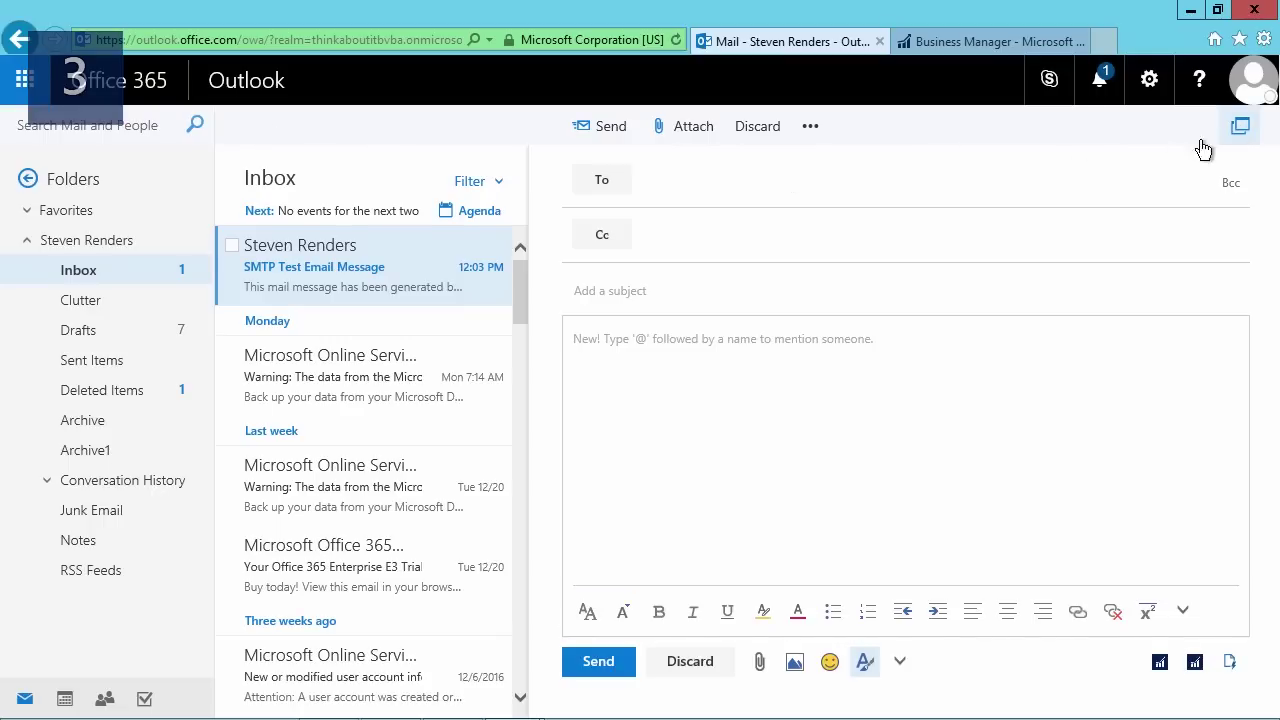
click(1240, 126)
click(940, 59)
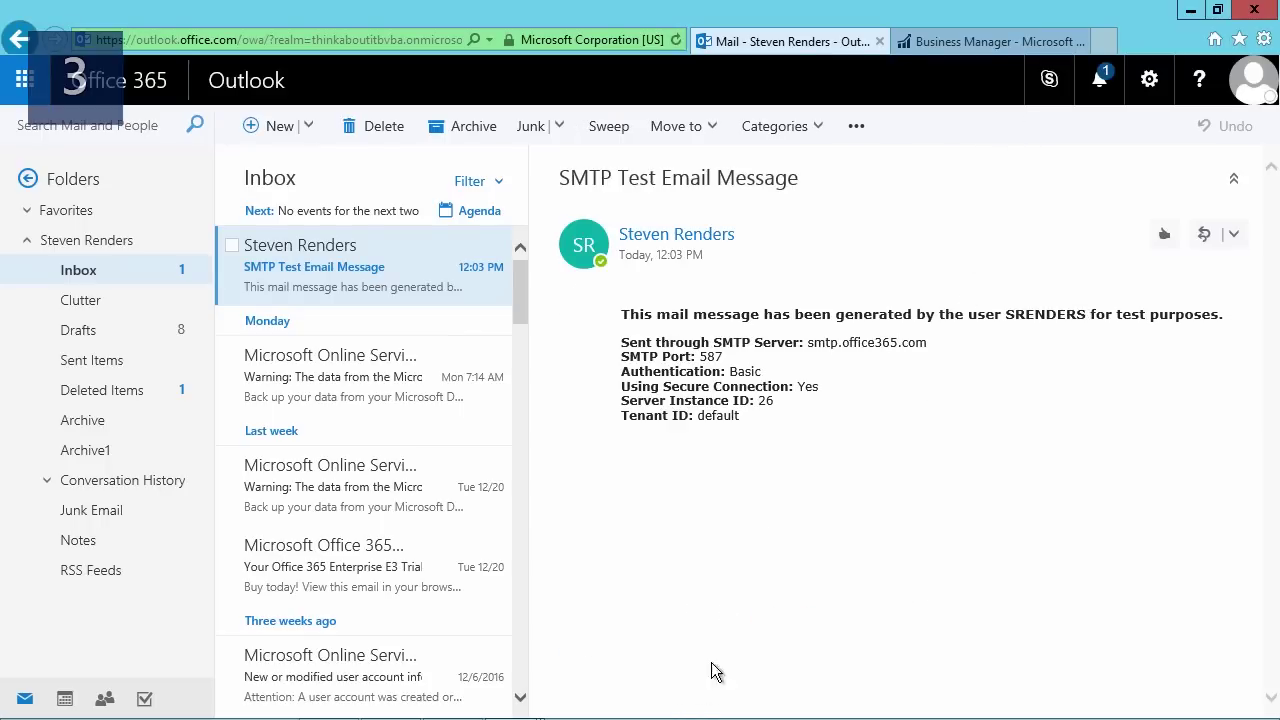
mouse_move(690, 715)
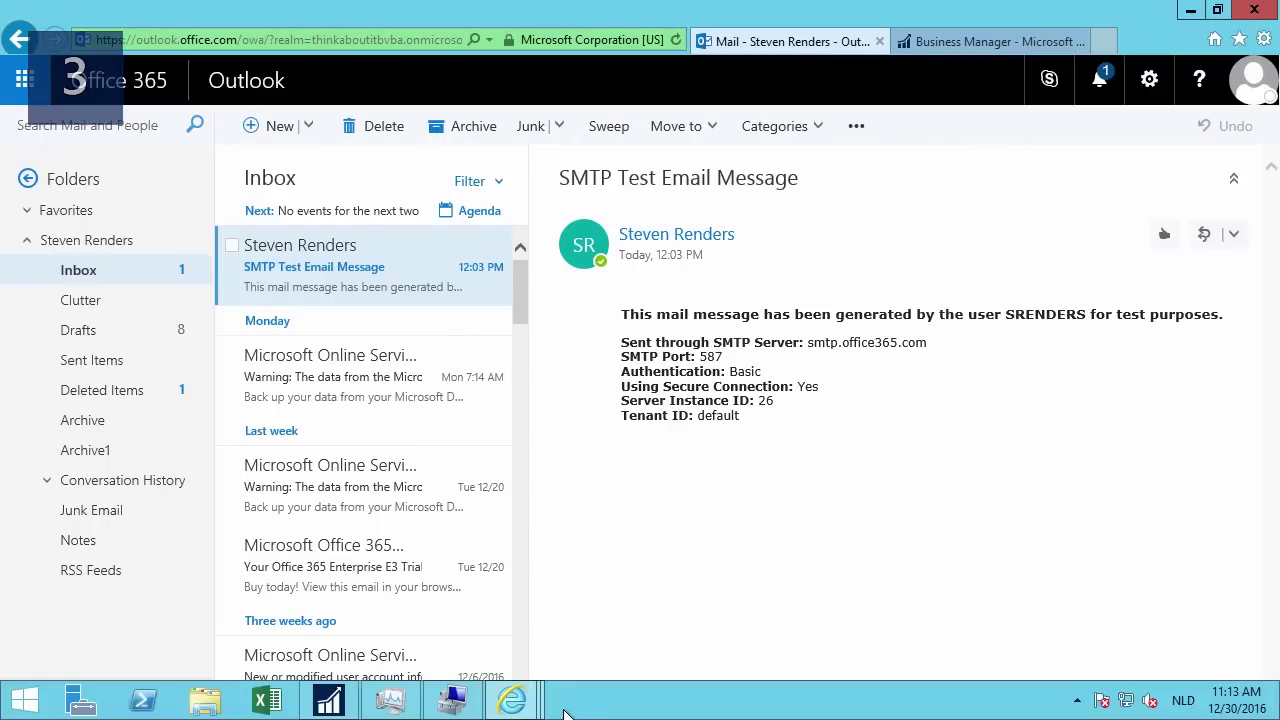
mouse_move(515, 705)
click(734, 609)
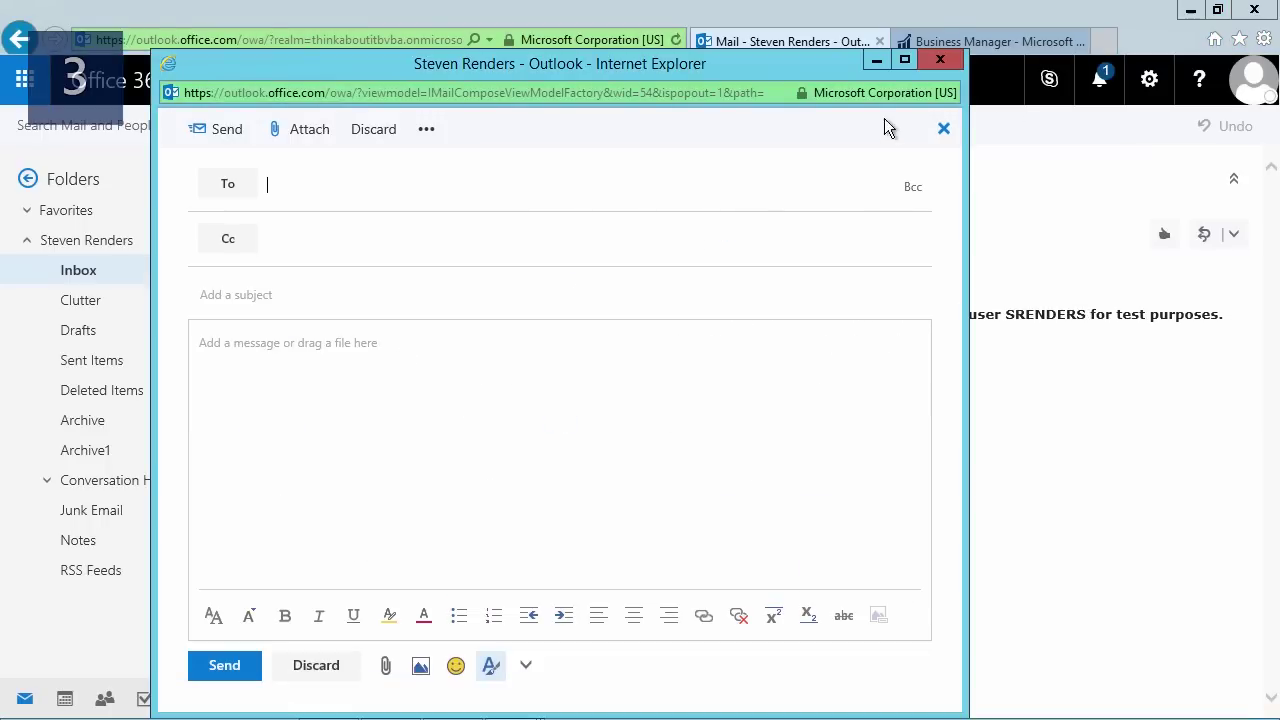
click(905, 62)
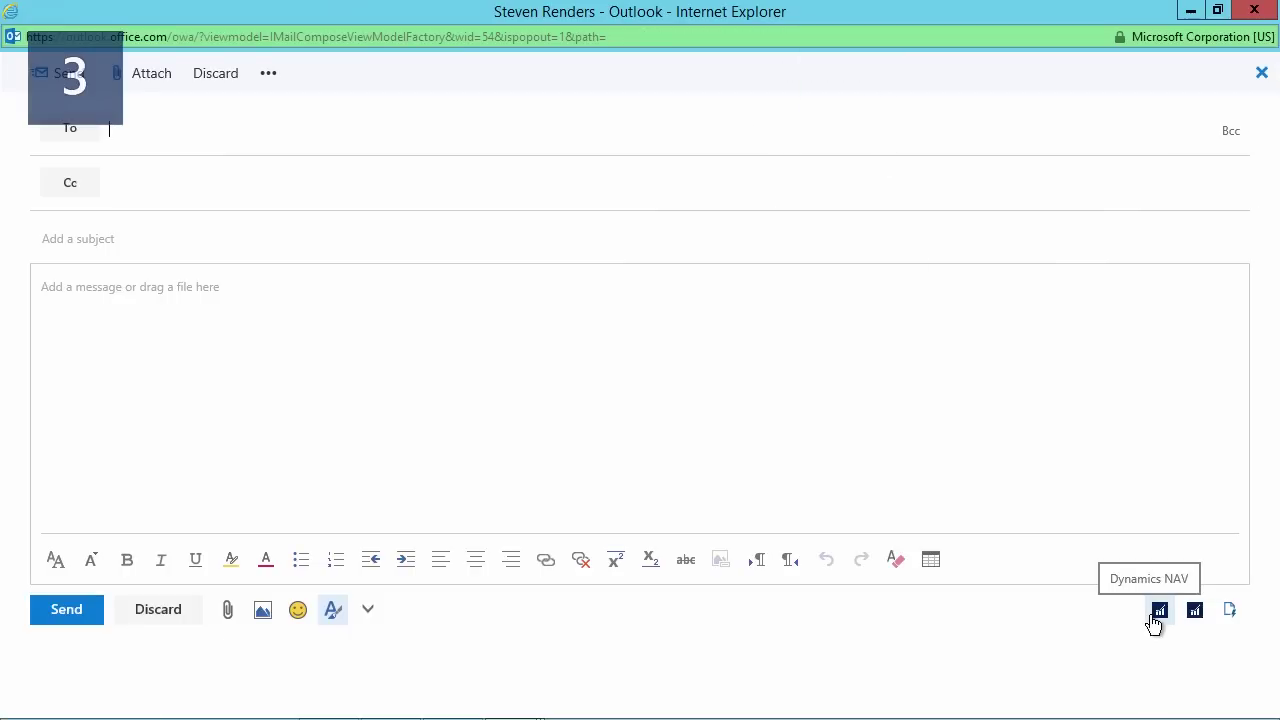
click(1156, 612)
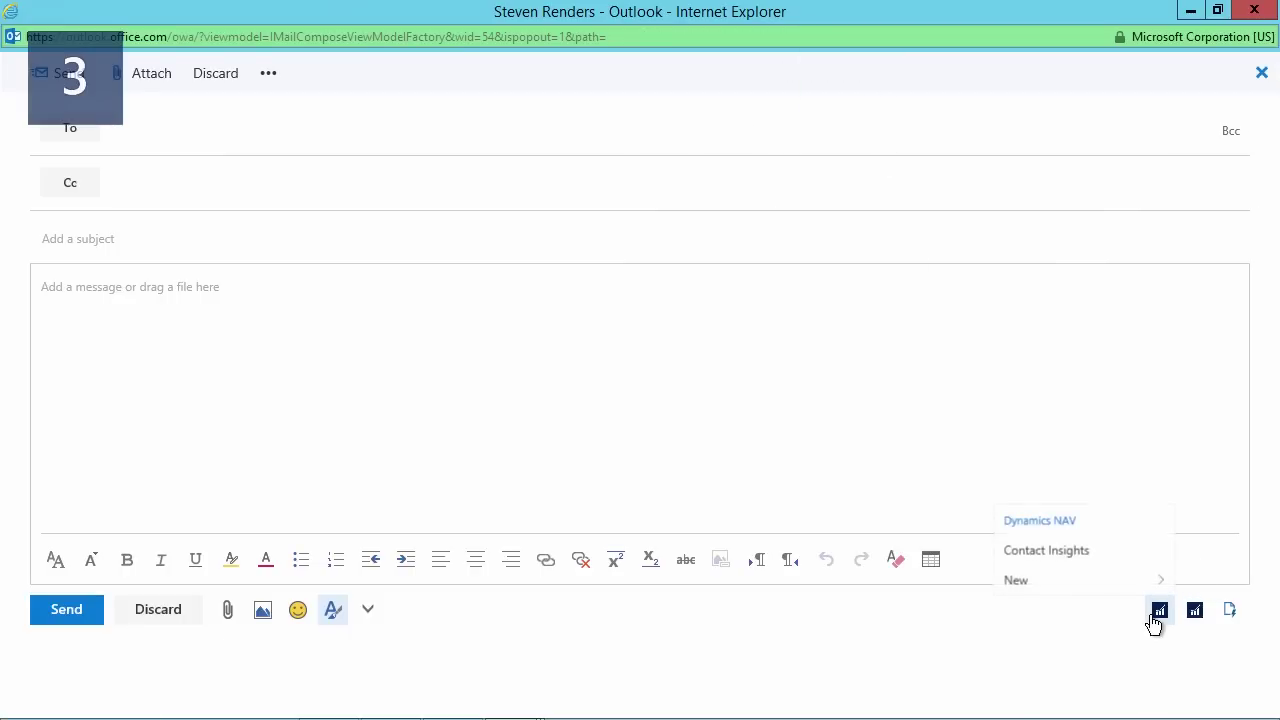
click(1042, 572)
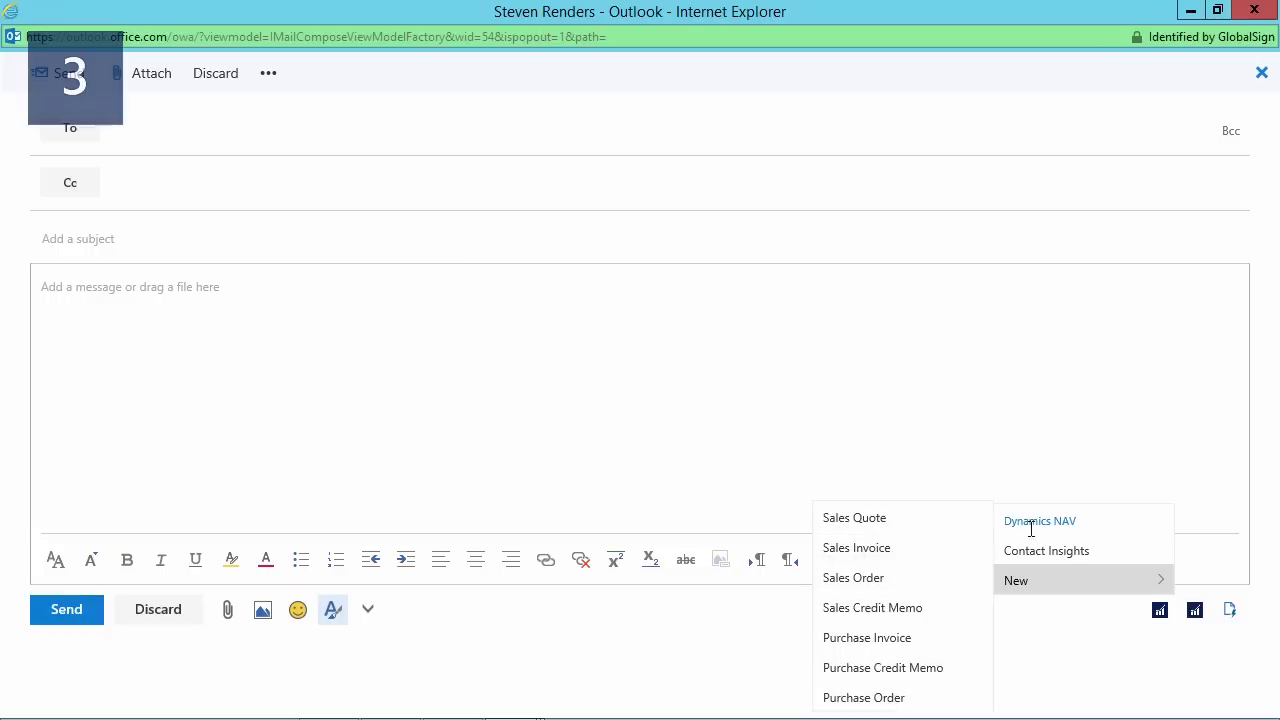
Step: Address the message to the contact suggested for 'pe' and check their contact card
click(234, 136)
text(pe)
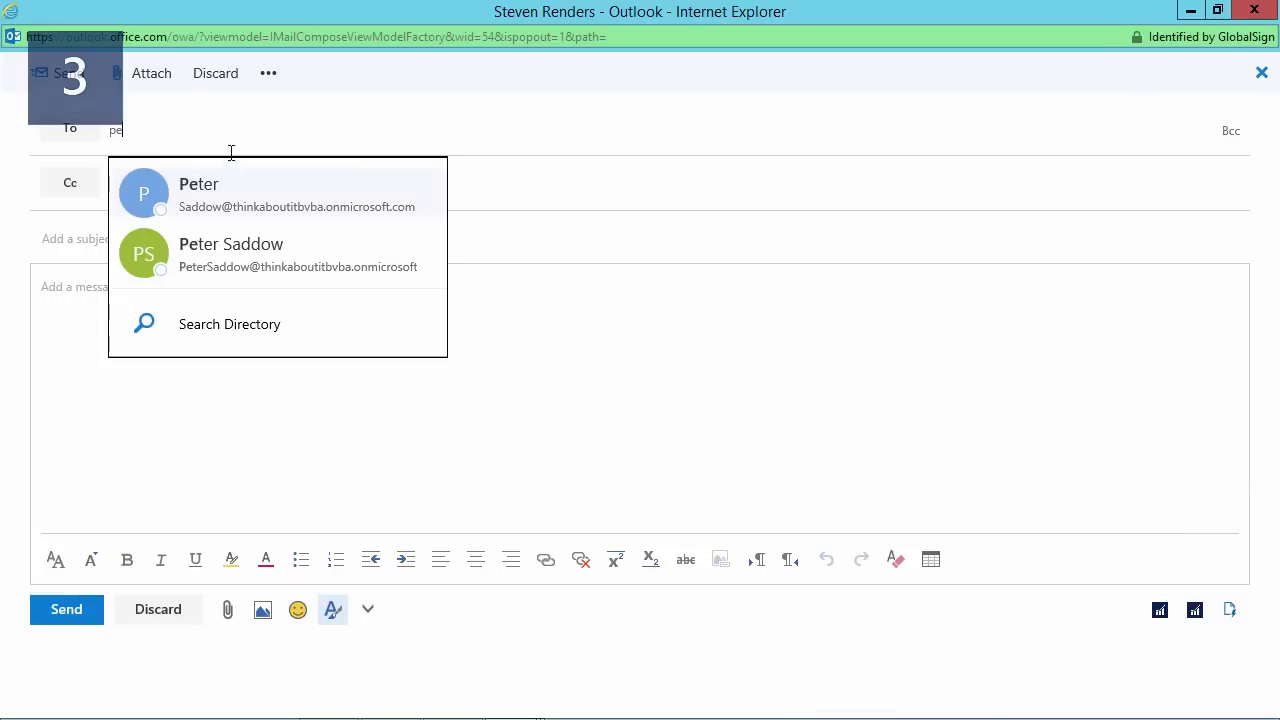
click(220, 252)
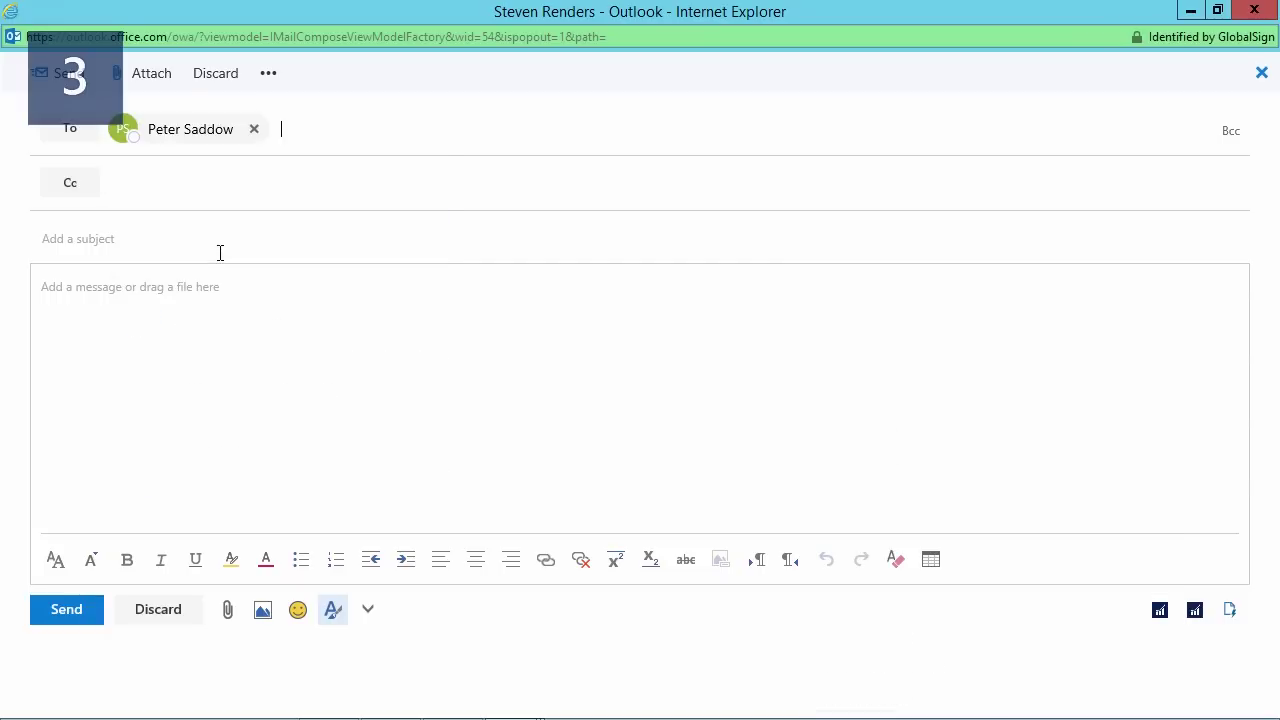
click(206, 129)
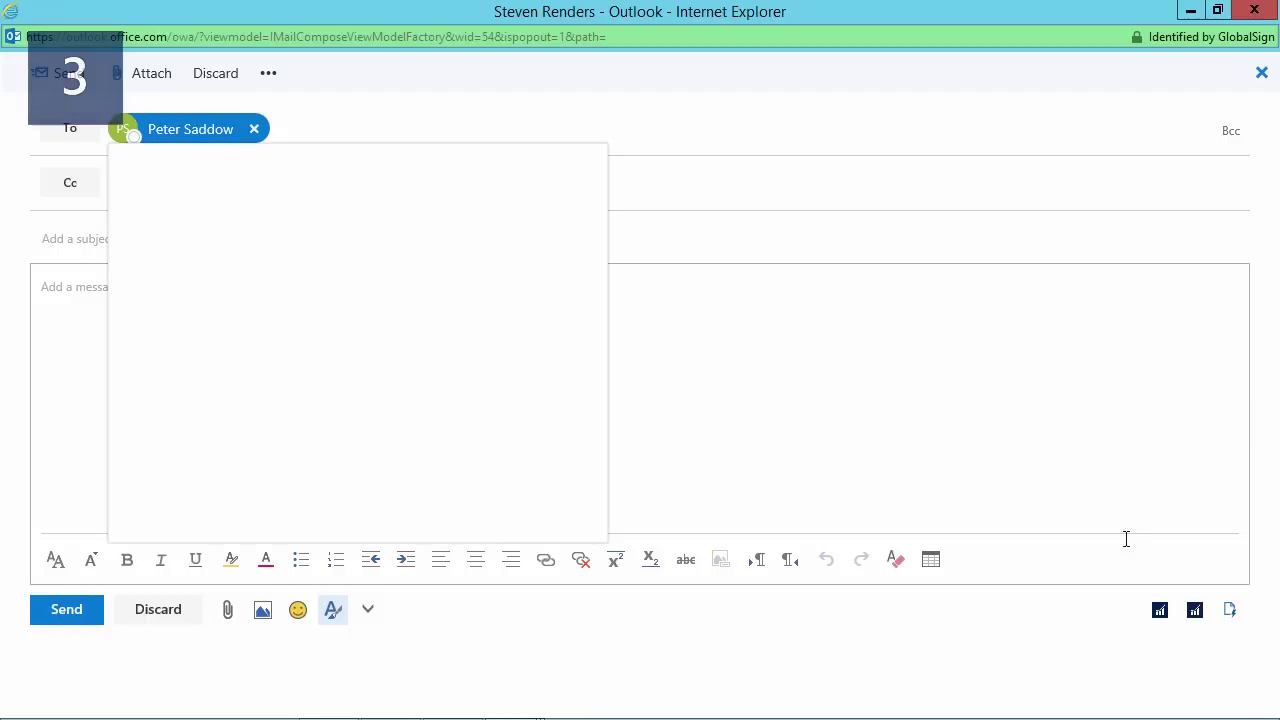
click(766, 426)
Step: Add Antarcticopy as a second recipient via Contact Insights, reviewing its 2,582.80 past-due balance
click(1160, 610)
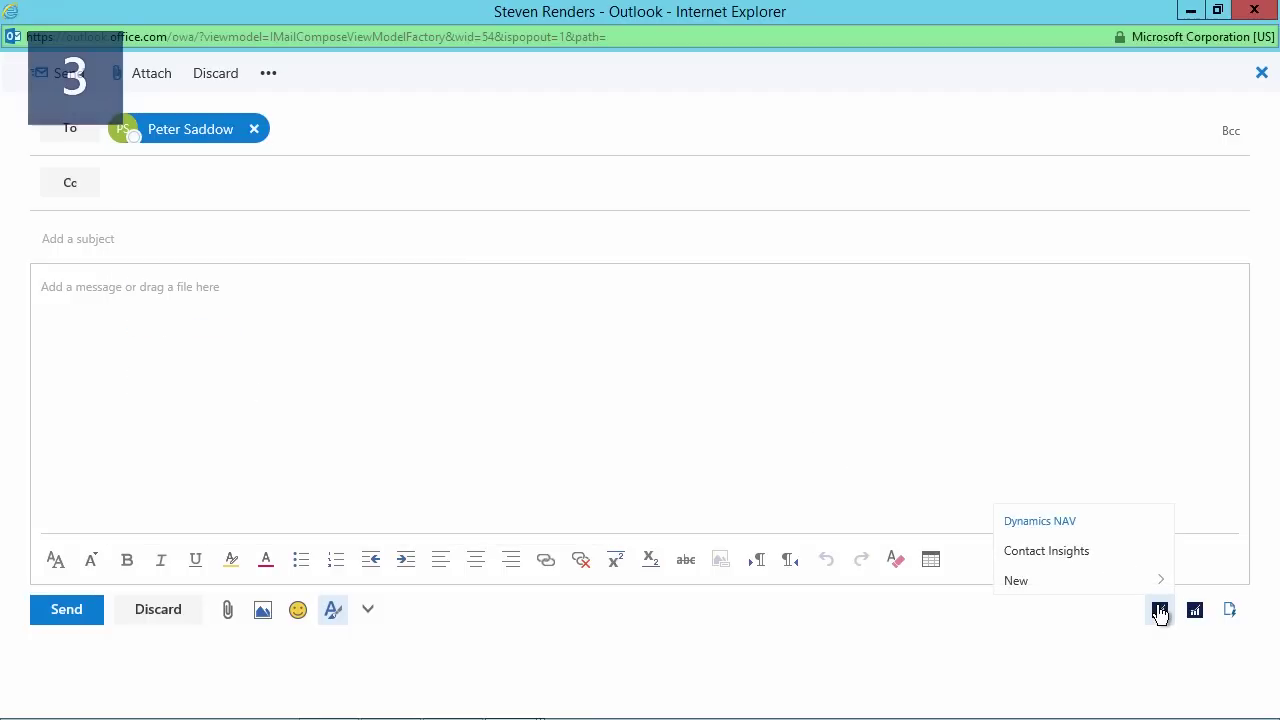
click(1069, 560)
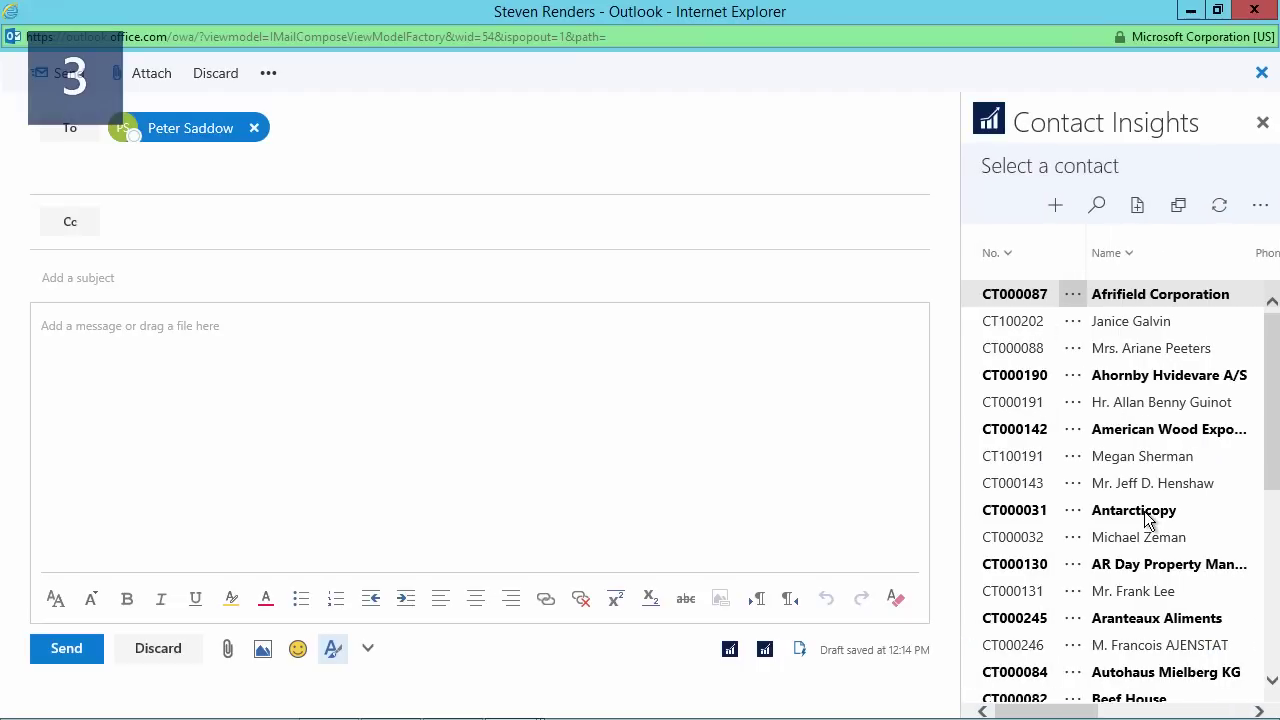
click(1001, 510)
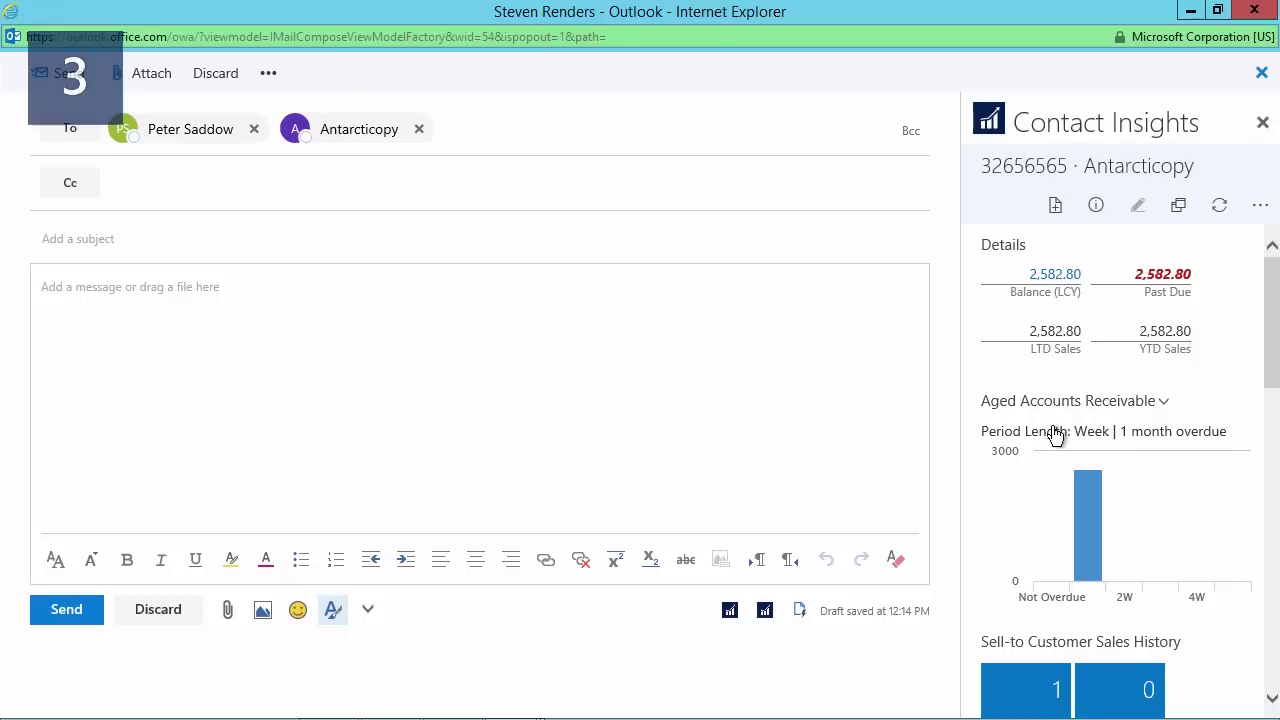
mouse_move(1080, 480)
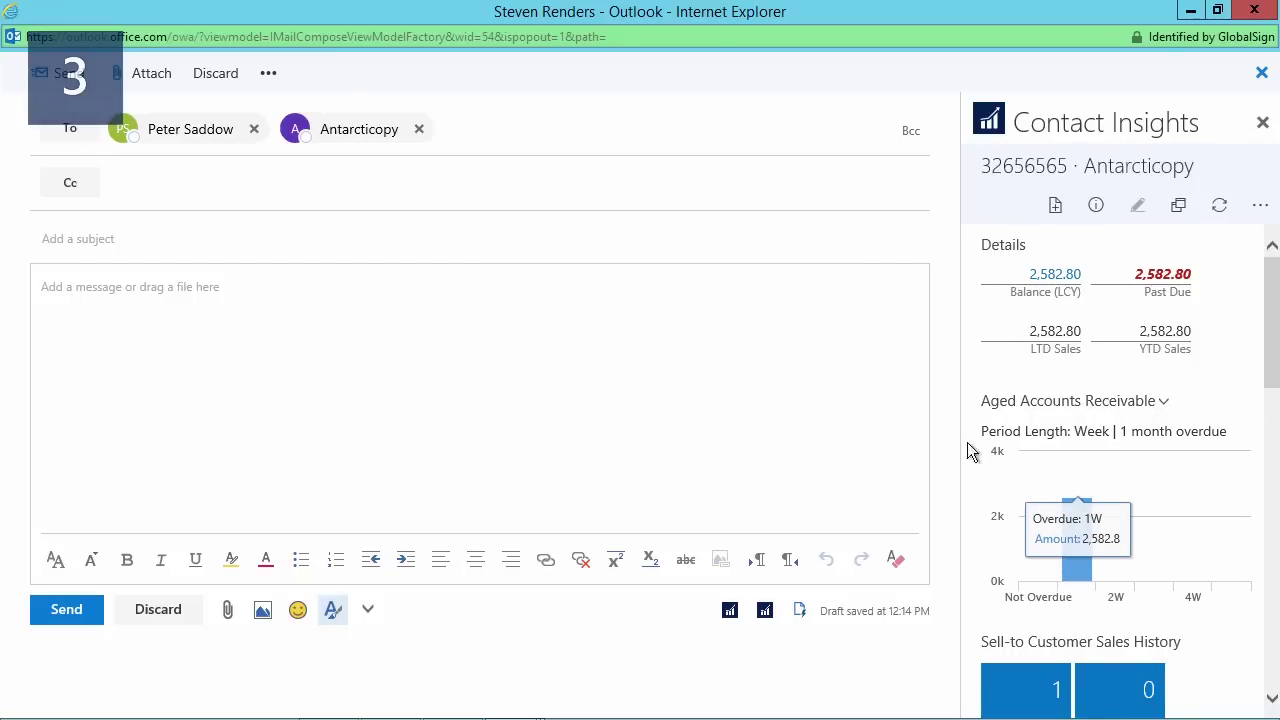
click(197, 133)
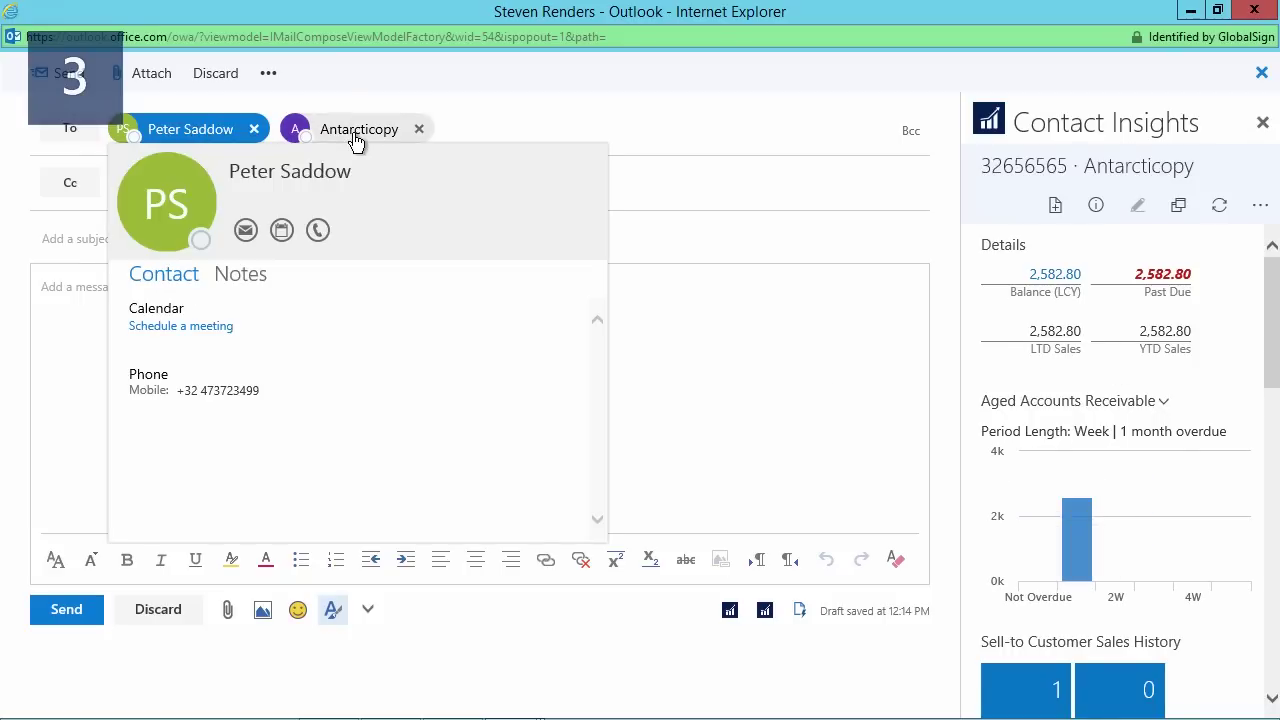
click(355, 140)
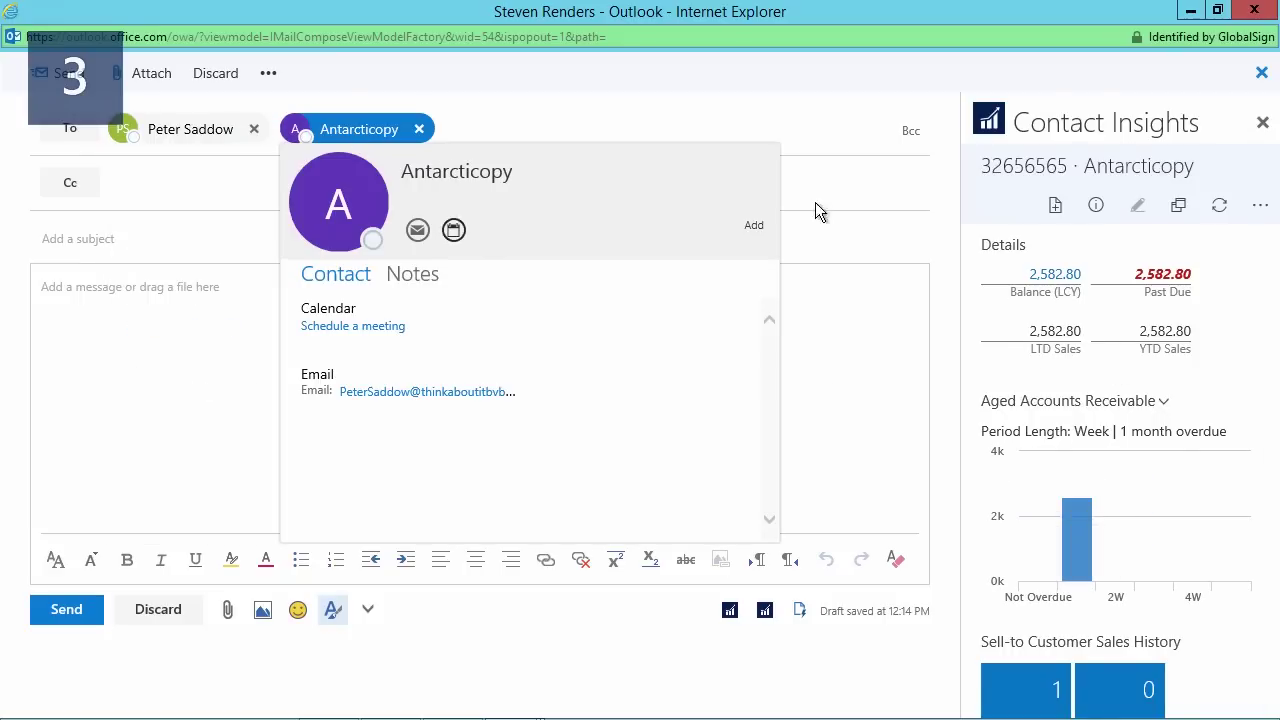
click(1263, 124)
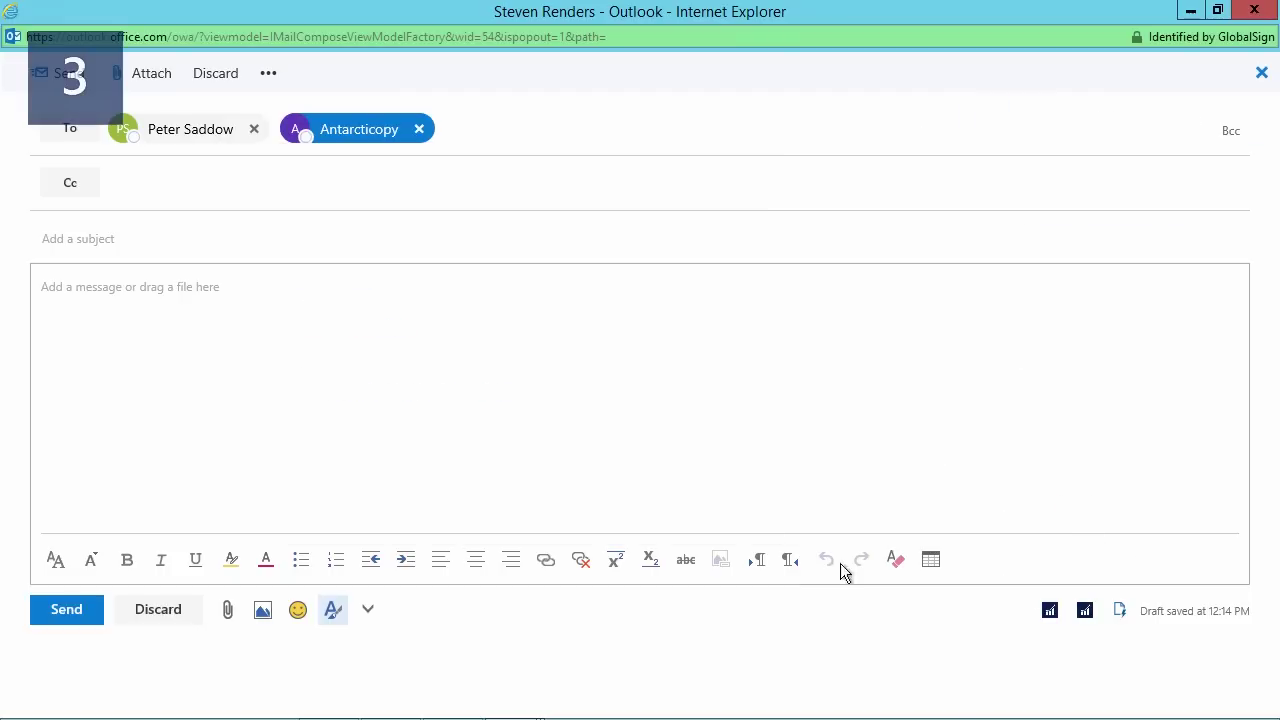
click(1050, 612)
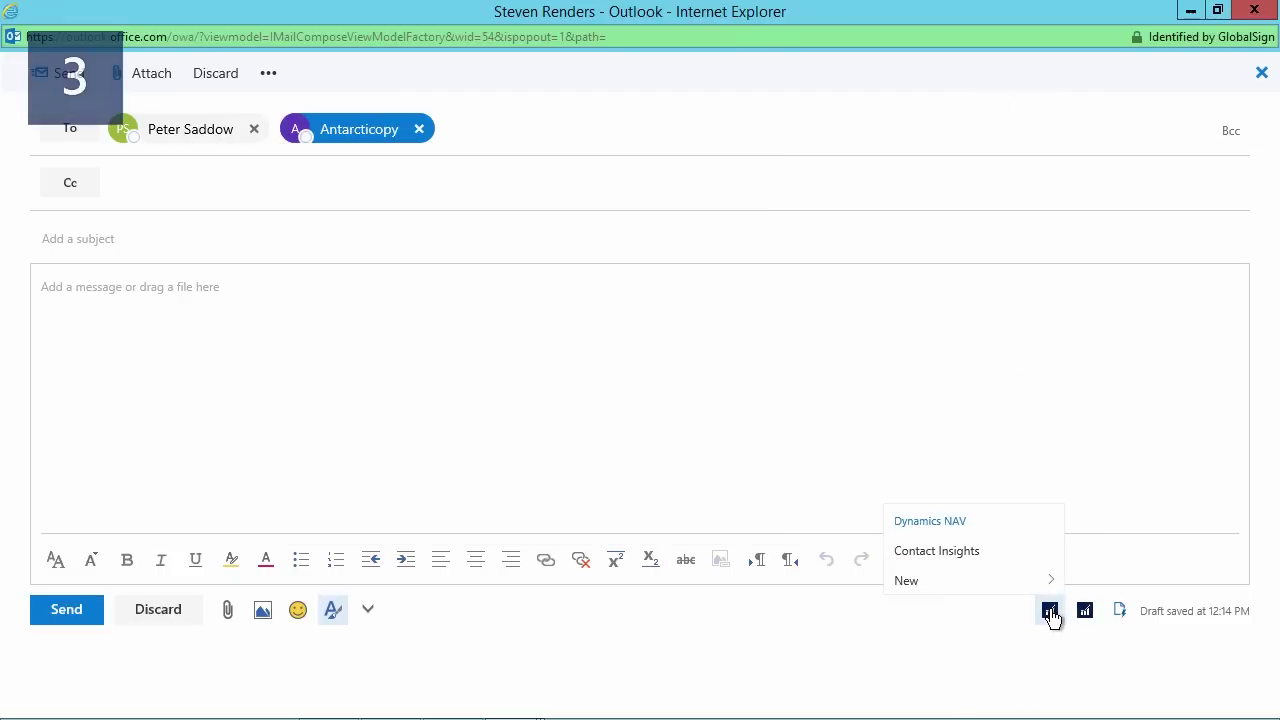
Step: Create Sales Quote 1002 for Antarcticopy from the draft and show the Document Links pane
click(905, 587)
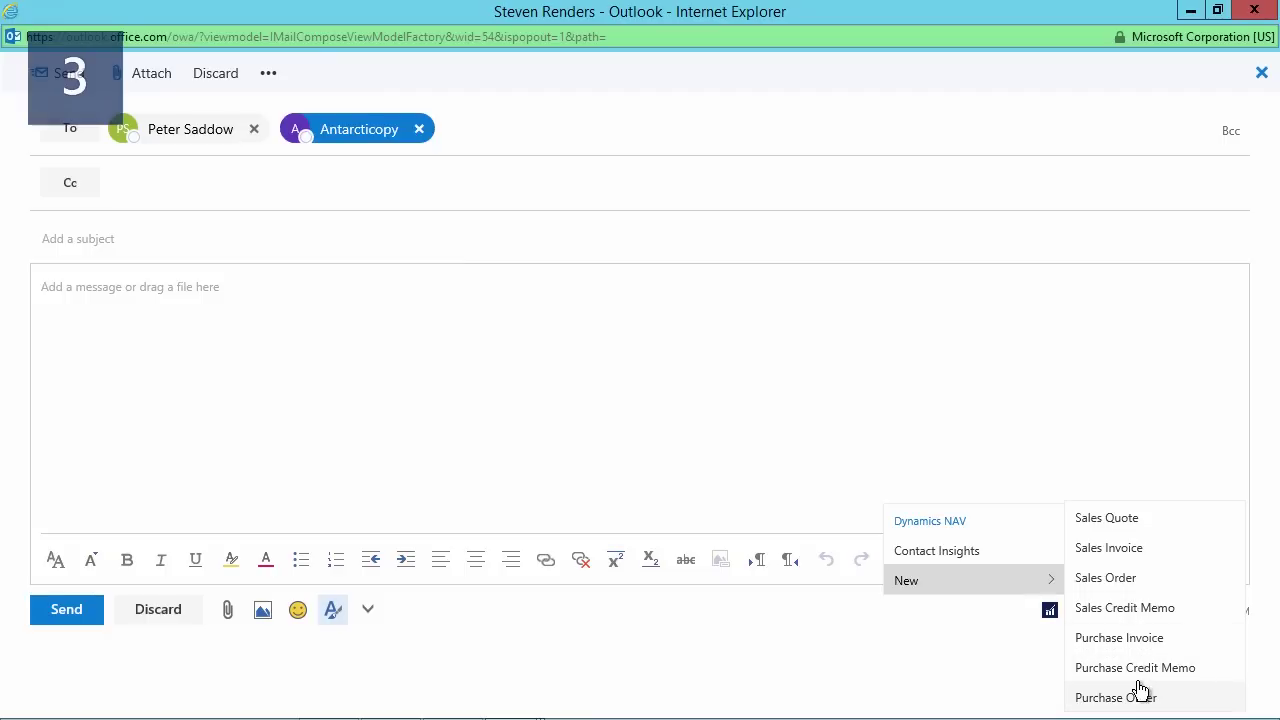
click(1132, 517)
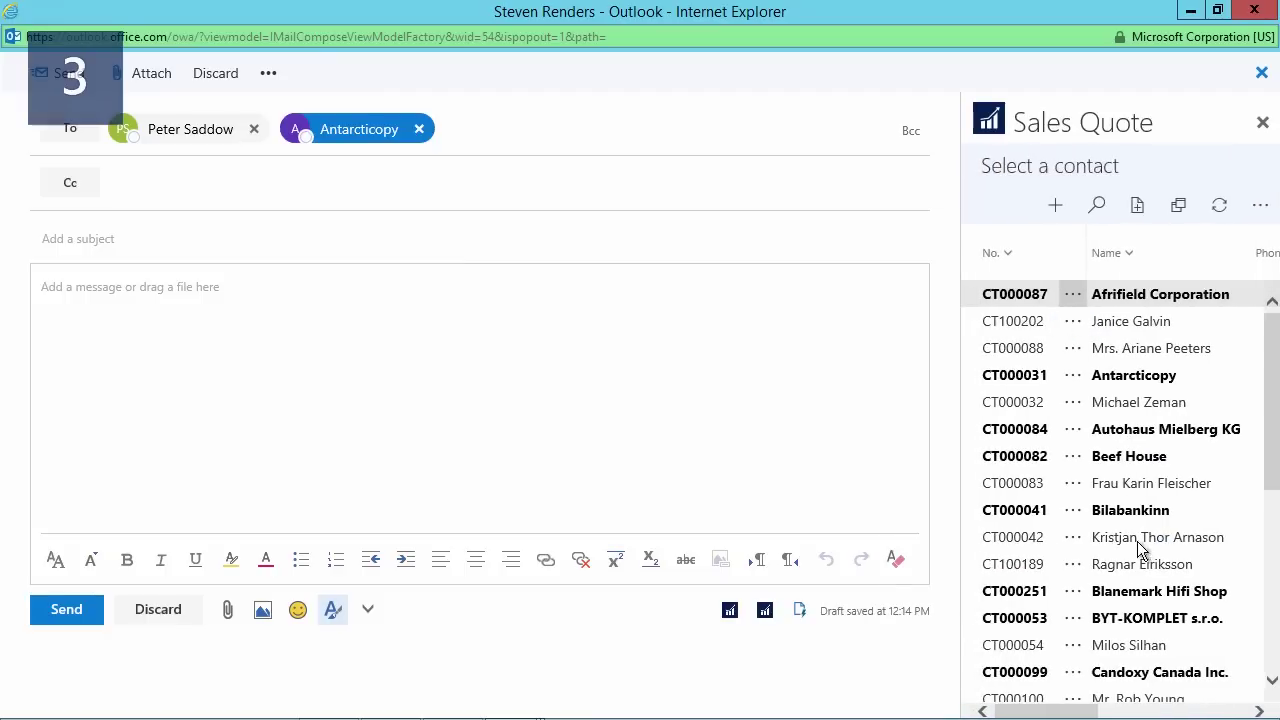
click(1134, 378)
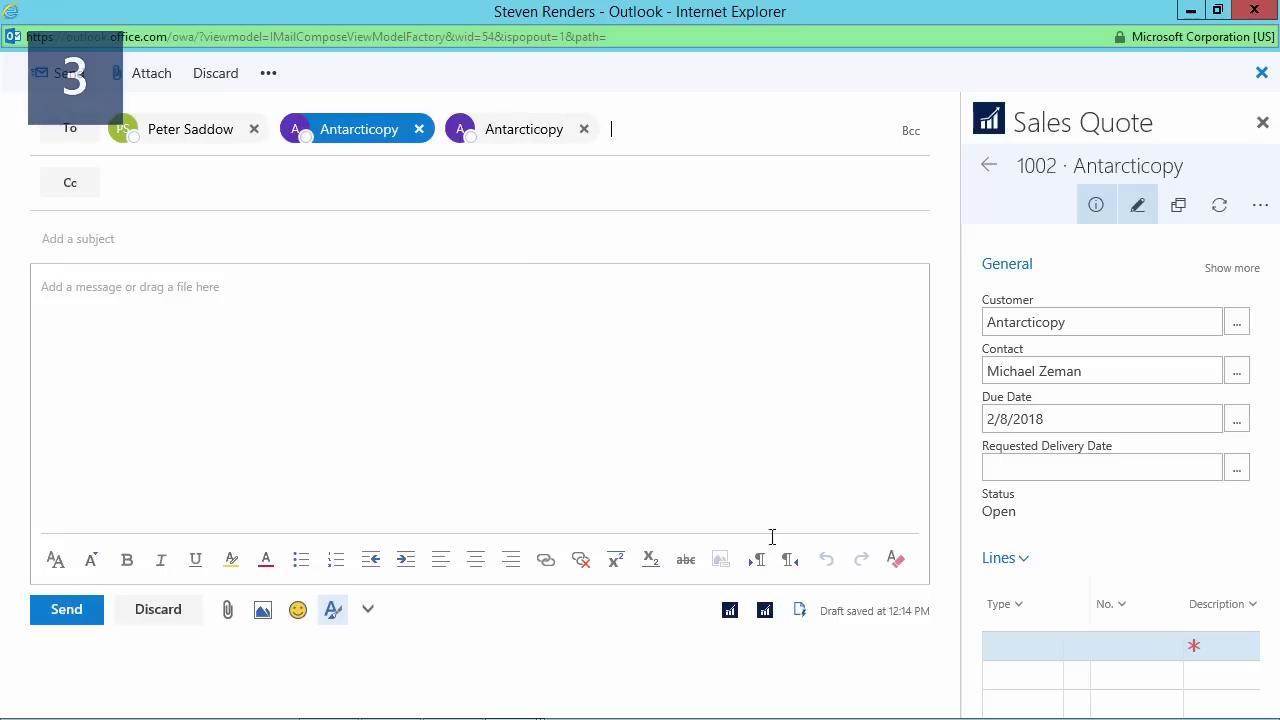
click(765, 612)
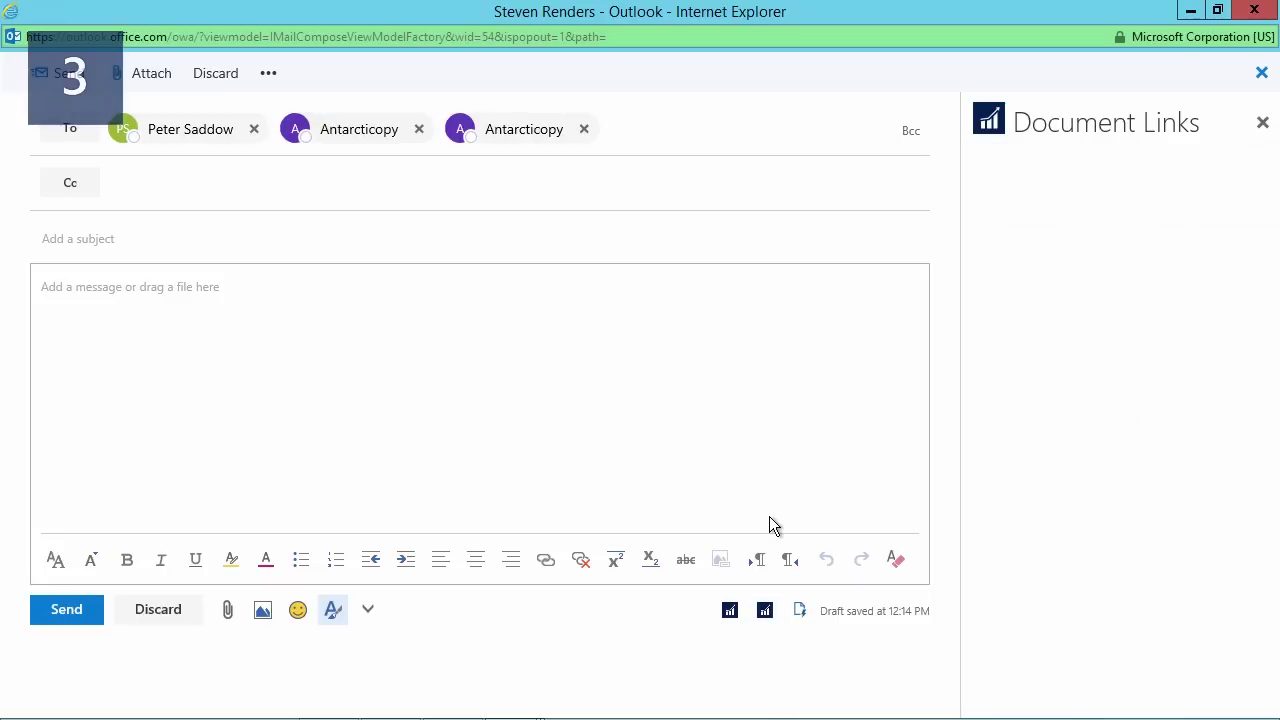